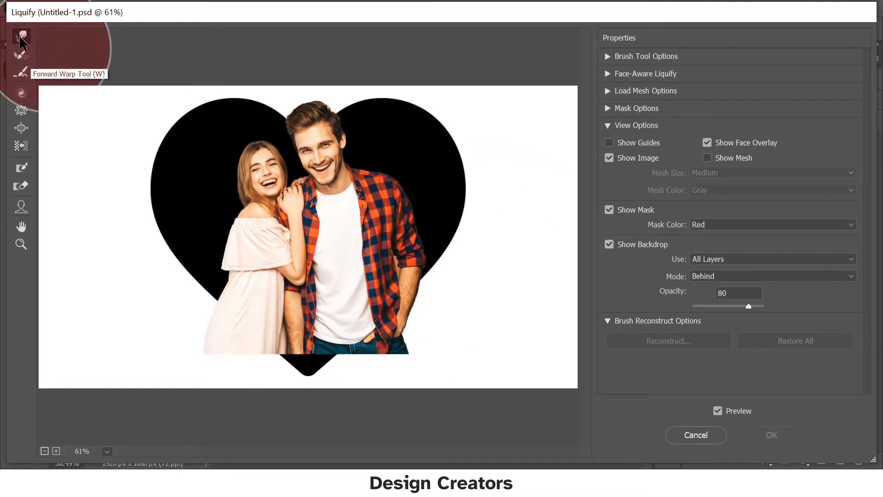
Warp the man's shirt shoulder outward with the Forward Warp Tool, enlarging the brush for the shoulder's outer corner
click(608, 125)
click(608, 125)
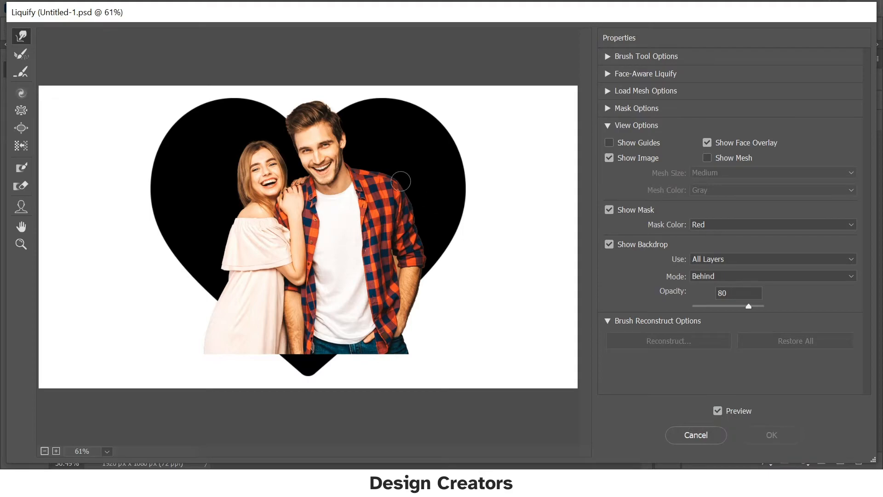
click(402, 167)
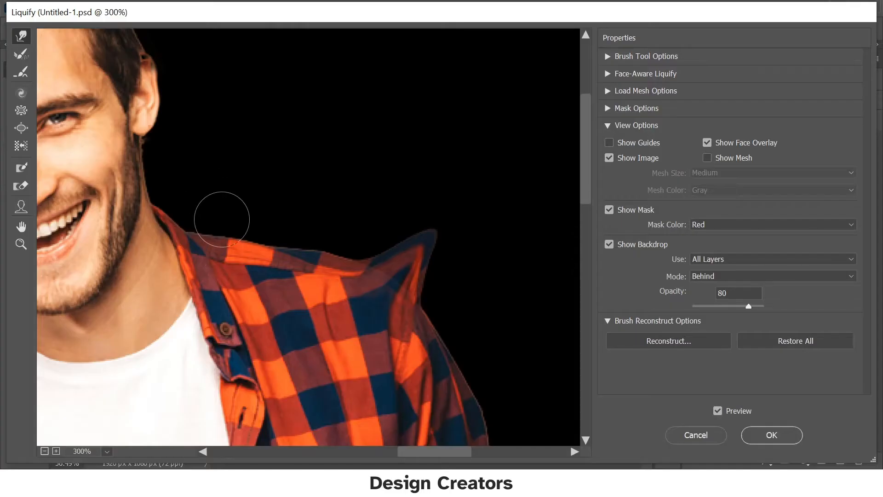
mouse_move(223, 245)
mouse_down()
mouse_move(248, 250)
mouse_move(300, 220)
mouse_move(343, 211)
mouse_move(378, 237)
mouse_up()
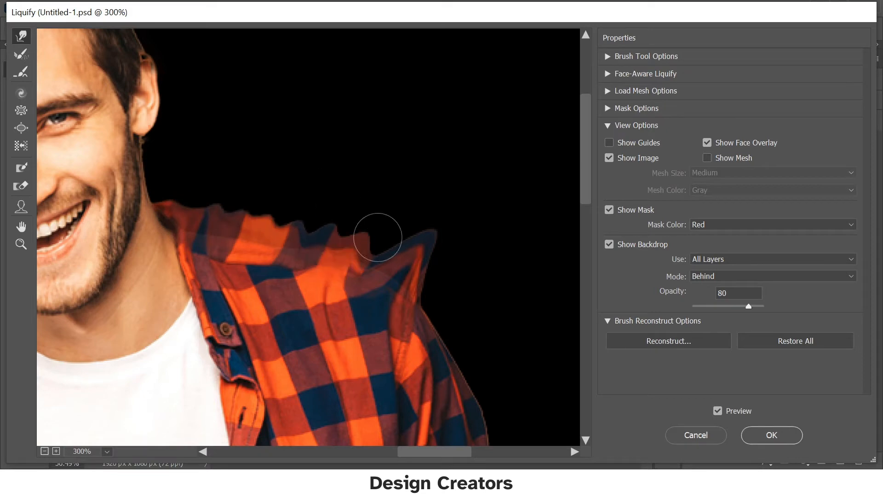
drag(406, 297, 453, 271)
key(])
drag(472, 302, 349, 156)
drag(339, 197, 379, 151)
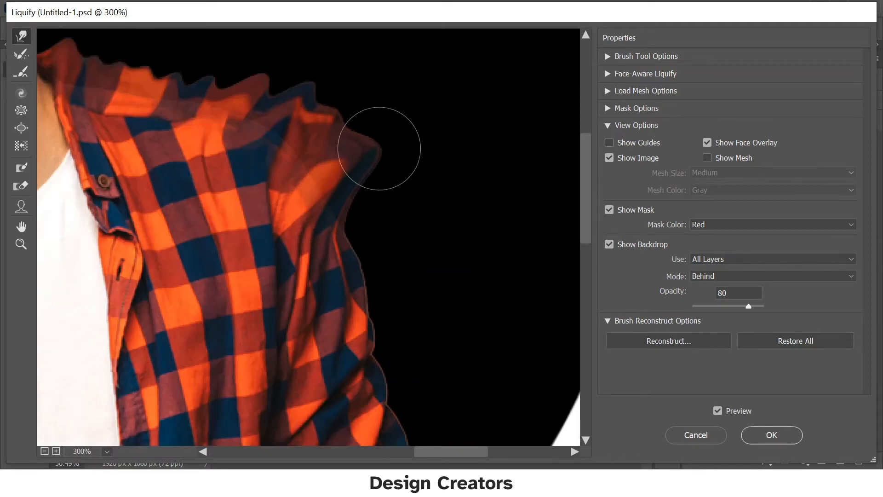
Push the outer edge of the man's shirt sleeve outward in short strokes from the shoulder down to the cuff
drag(347, 244, 403, 206)
drag(384, 313, 427, 301)
drag(449, 312, 418, 200)
drag(348, 243, 360, 236)
drag(359, 282, 375, 276)
drag(377, 323, 350, 211)
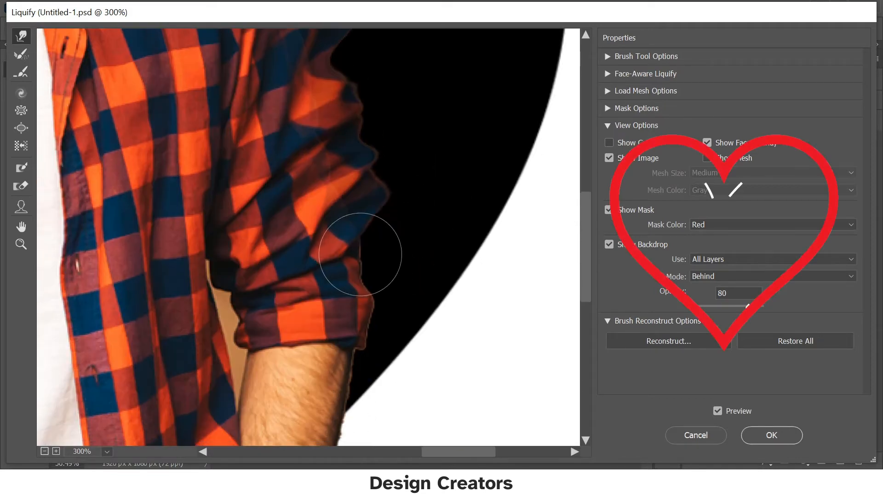
drag(357, 258, 364, 254)
drag(359, 289, 365, 286)
Warp the hair, ear and neck on the man's shirt-sleeve side outward and upward over the heart
alt+click(430, 325)
alt+click(431, 325)
drag(251, 177, 377, 225)
scroll(317, 43, up, 2)
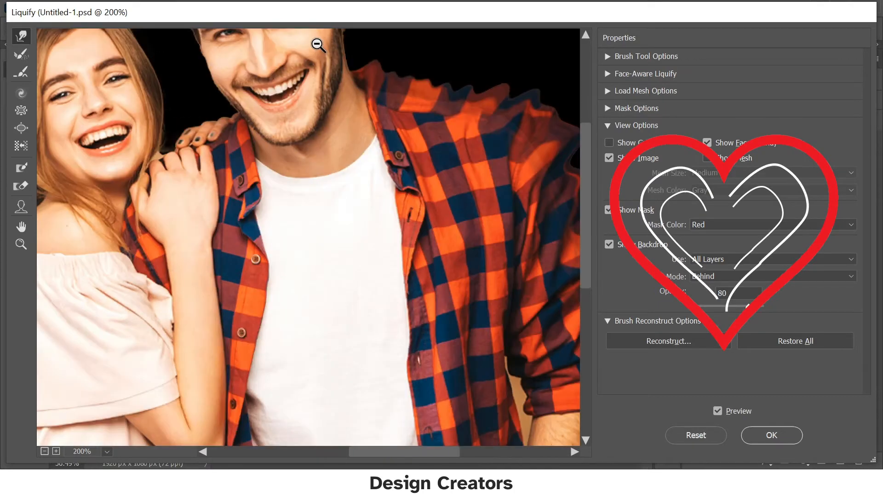
drag(366, 125, 349, 416)
drag(297, 111, 338, 103)
drag(338, 218, 387, 195)
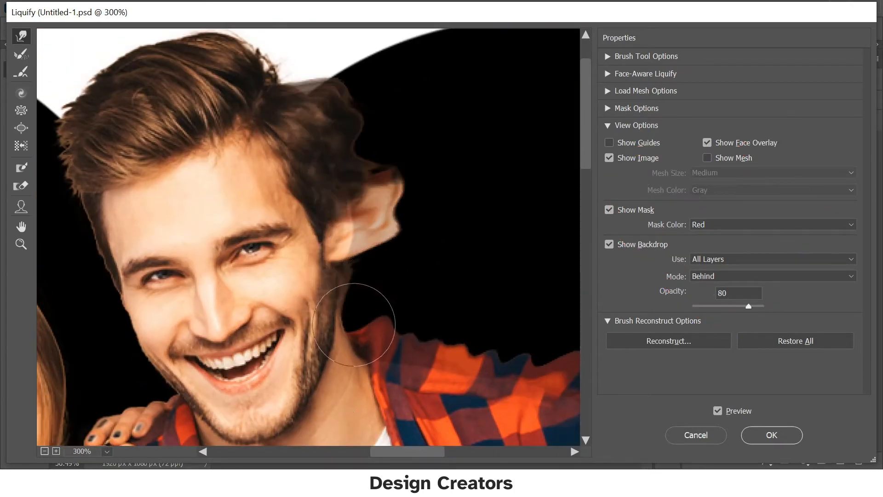
drag(355, 325, 360, 269)
mouse_move(343, 343)
mouse_down()
mouse_move(339, 303)
mouse_move(362, 240)
mouse_up()
mouse_move(387, 208)
mouse_down()
mouse_move(348, 173)
mouse_move(386, 93)
mouse_up()
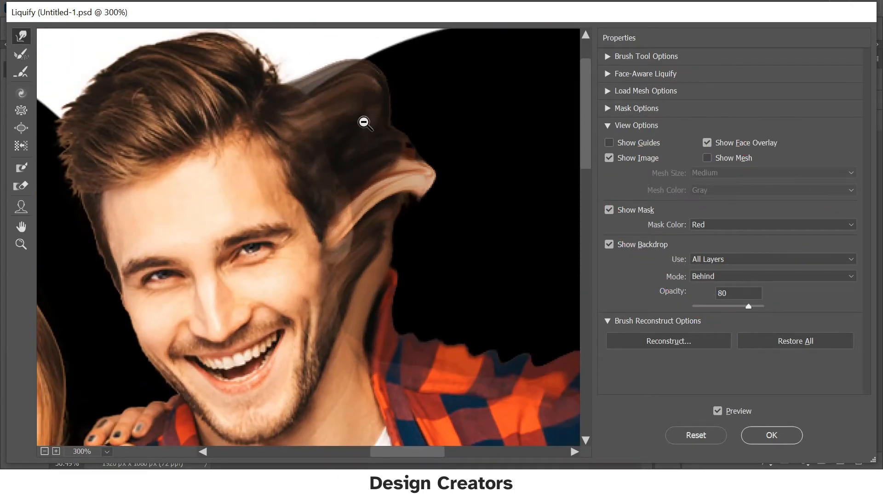
Sweep the man's hair, ear and neck in long curved strokes along the upper edge of the heart's right lobe
alt+click(363, 123)
alt+click(363, 122)
mouse_move(333, 80)
mouse_down()
mouse_move(393, 48)
mouse_move(340, 68)
mouse_move(413, 62)
mouse_up()
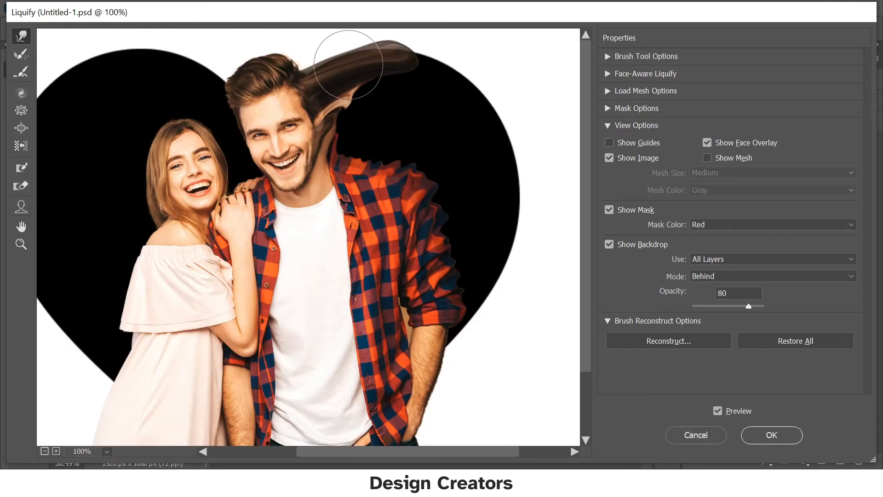
mouse_move(348, 64)
mouse_down()
mouse_move(430, 60)
mouse_move(446, 75)
mouse_up()
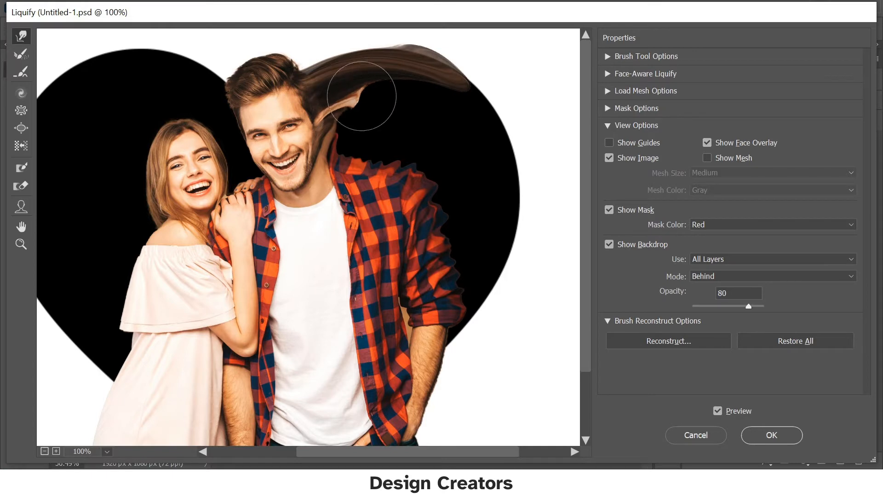
mouse_move(362, 96)
mouse_down()
mouse_move(450, 100)
mouse_move(445, 59)
mouse_move(497, 125)
mouse_up()
drag(458, 82, 461, 139)
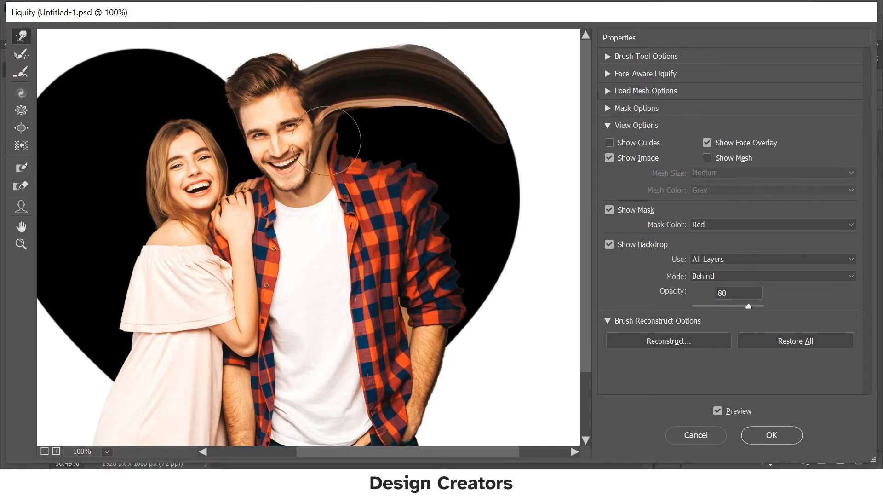
mouse_move(332, 139)
mouse_down()
mouse_move(410, 120)
mouse_move(362, 118)
mouse_move(422, 119)
mouse_move(387, 124)
mouse_move(449, 126)
mouse_move(410, 121)
mouse_move(468, 137)
mouse_move(478, 151)
mouse_move(440, 117)
mouse_move(493, 159)
mouse_up()
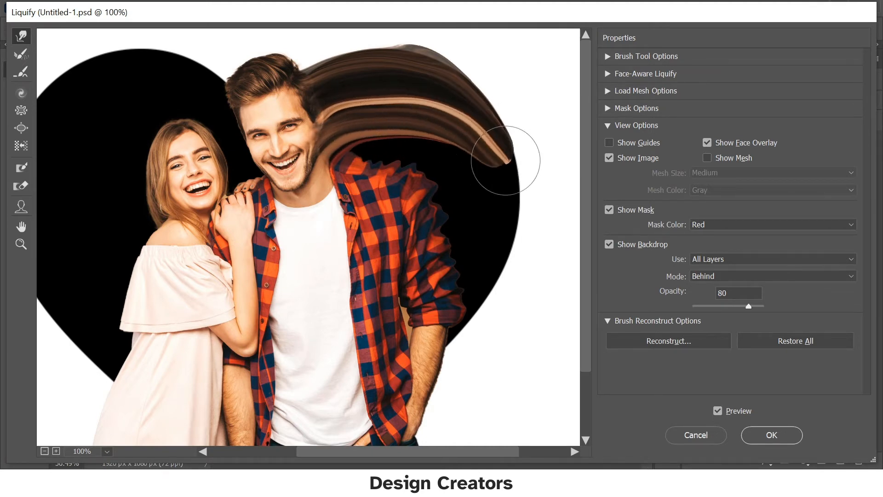
key(ctrl+z)
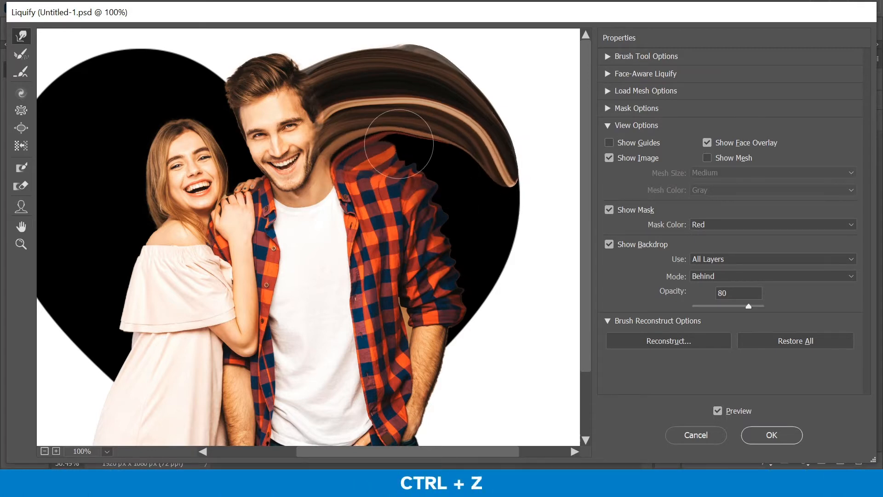
Stretch the plaid shirt's shoulder and sleeve in curved strokes to fill the rest of the heart's right lobe
mouse_move(376, 146)
mouse_down()
mouse_move(466, 158)
mouse_move(412, 147)
mouse_move(451, 154)
mouse_move(483, 175)
mouse_move(435, 152)
mouse_move(454, 153)
mouse_move(480, 188)
mouse_up()
drag(479, 155, 502, 206)
mouse_move(422, 203)
mouse_down()
mouse_move(452, 202)
mouse_move(496, 249)
mouse_move(459, 237)
mouse_move(449, 343)
mouse_up()
drag(494, 228, 479, 298)
Stretch the woman's fingers upward to fill the gap between the two faces, using a smaller warp brush
scroll(225, 122, down, 1)
scroll(226, 123, up, 1)
scroll(225, 122, up, 1)
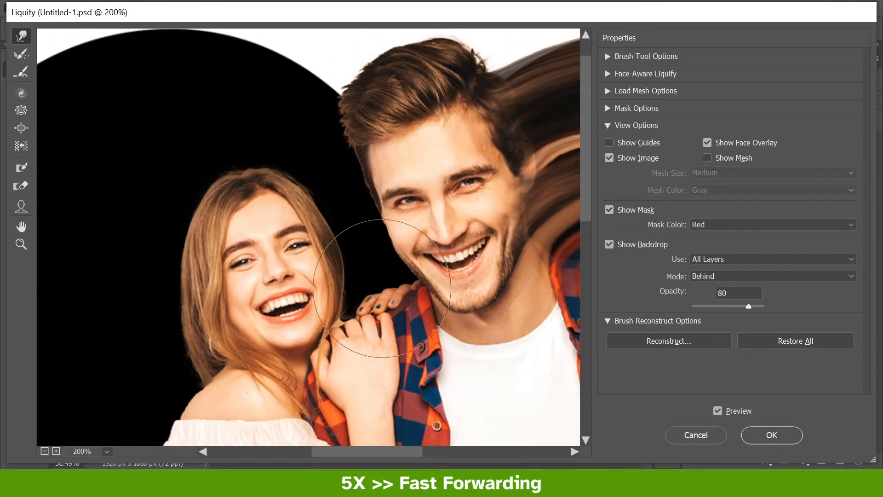
scroll(410, 281, up, 1)
drag(432, 315, 406, 296)
mouse_move(390, 338)
mouse_down()
mouse_move(357, 372)
mouse_move(383, 309)
mouse_up()
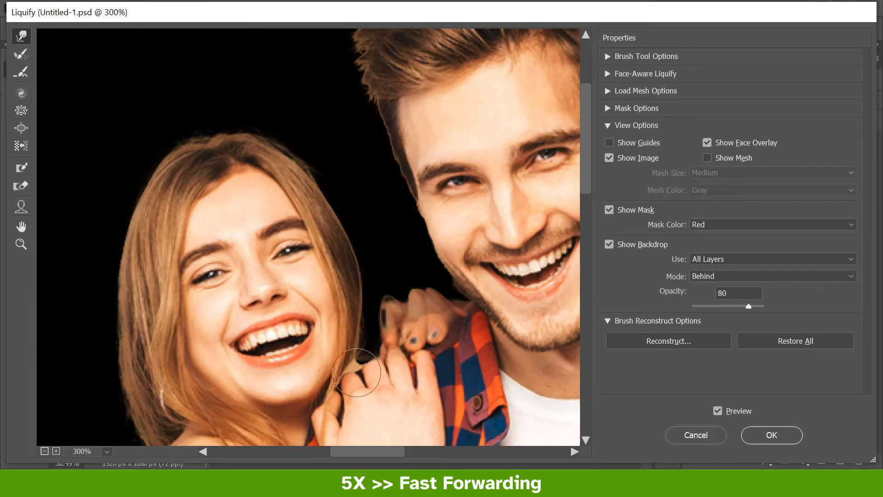
mouse_move(361, 367)
mouse_down()
mouse_move(376, 308)
mouse_move(365, 321)
mouse_move(383, 293)
mouse_move(409, 283)
mouse_move(465, 305)
mouse_move(423, 251)
mouse_move(439, 294)
mouse_move(417, 272)
mouse_move(416, 295)
mouse_move(403, 248)
mouse_move(424, 263)
mouse_up()
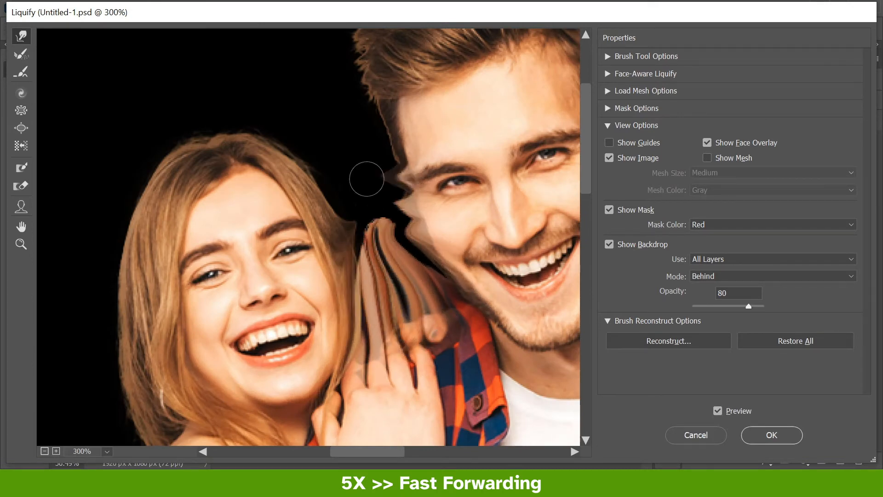
Pull the man's forehead and hair toward the woman's side, up to the edge of the heart's left lobe
mouse_move(399, 141)
mouse_down()
mouse_move(364, 123)
mouse_move(353, 151)
mouse_move(449, 296)
mouse_move(363, 278)
mouse_move(339, 199)
mouse_move(261, 155)
mouse_move(333, 141)
mouse_move(373, 260)
mouse_move(426, 259)
mouse_move(407, 222)
mouse_move(408, 265)
mouse_move(440, 257)
mouse_move(367, 247)
mouse_move(374, 144)
mouse_move(353, 132)
mouse_move(360, 198)
mouse_move(318, 134)
mouse_up()
key(bracketright)
key(bracketleft)
scroll(420, 252, down, 1)
scroll(420, 252, up, 1)
mouse_move(353, 352)
mouse_down()
mouse_move(406, 359)
mouse_move(408, 455)
mouse_up()
mouse_move(428, 184)
mouse_down()
mouse_move(402, 185)
mouse_move(420, 144)
mouse_move(410, 100)
mouse_move(373, 201)
mouse_move(306, 90)
mouse_up()
Warp the top and outer side of the woman's hair upward and outward into the heart's left lobe
key(bracketright)
mouse_move(350, 281)
mouse_down()
mouse_move(355, 244)
mouse_move(225, 221)
mouse_up()
key(bracketleft)
drag(217, 251, 181, 231)
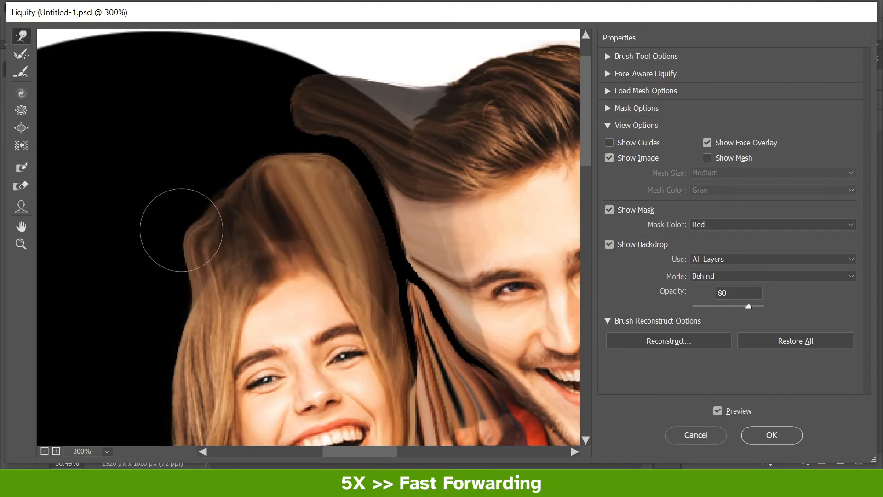
drag(223, 277, 354, 106)
mouse_move(322, 147)
mouse_down()
mouse_move(285, 144)
mouse_move(307, 240)
mouse_move(260, 270)
mouse_up()
Push the edges of the woman's bare shoulder and off-shoulder dress outward over the heart
key(ctrl+minus)
mouse_move(323, 311)
mouse_down()
mouse_move(448, 278)
mouse_move(450, 326)
mouse_move(424, 279)
mouse_up()
mouse_move(423, 369)
mouse_down()
mouse_move(409, 284)
mouse_move(346, 307)
mouse_up()
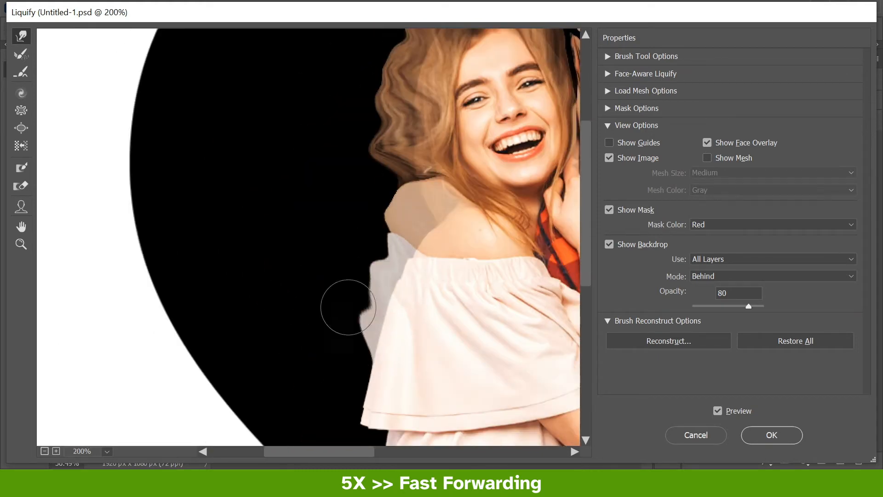
drag(370, 348, 347, 251)
drag(357, 262, 328, 267)
mouse_move(355, 308)
mouse_down()
mouse_move(362, 356)
mouse_move(327, 346)
mouse_up()
Sweep the woman's hair and shoulder in long curved strokes to fill the heart's left lobe out to its edge
key(ctrl+minus)
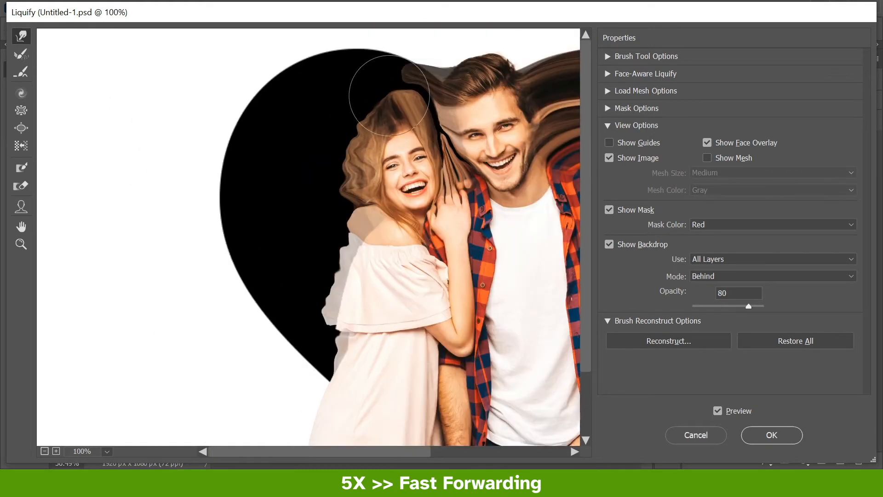
mouse_move(389, 95)
mouse_down()
mouse_move(341, 56)
mouse_move(401, 97)
mouse_move(318, 111)
mouse_move(339, 144)
mouse_move(350, 85)
mouse_move(297, 79)
mouse_move(326, 88)
mouse_move(295, 101)
mouse_move(331, 113)
mouse_move(263, 131)
mouse_move(316, 134)
mouse_move(307, 167)
mouse_move(328, 146)
mouse_move(268, 155)
mouse_move(234, 189)
mouse_move(341, 179)
mouse_move(275, 189)
mouse_move(255, 247)
mouse_move(238, 256)
mouse_move(346, 194)
mouse_move(286, 208)
mouse_move(249, 244)
mouse_move(315, 250)
mouse_move(301, 260)
mouse_move(310, 221)
mouse_move(288, 261)
mouse_move(324, 207)
mouse_move(308, 182)
mouse_move(253, 240)
mouse_move(305, 221)
mouse_move(266, 127)
mouse_move(268, 235)
mouse_move(343, 258)
mouse_move(321, 284)
mouse_move(273, 298)
mouse_move(340, 370)
mouse_move(325, 349)
mouse_move(339, 325)
mouse_up()
key(ctrl+minus)
key(ctrl+plus)
key(ctrl+plus)
key(ctrl+plus)
mouse_move(285, 267)
mouse_down()
mouse_move(350, 439)
mouse_move(318, 496)
mouse_up()
mouse_move(405, 200)
mouse_down()
mouse_move(374, 173)
mouse_move(296, 158)
mouse_up()
Stretch the lower edge of the woman's dress and the man's forearm down toward the heart's bottom tip
key(ctrl+minus)
scroll(225, 162, down, 2)
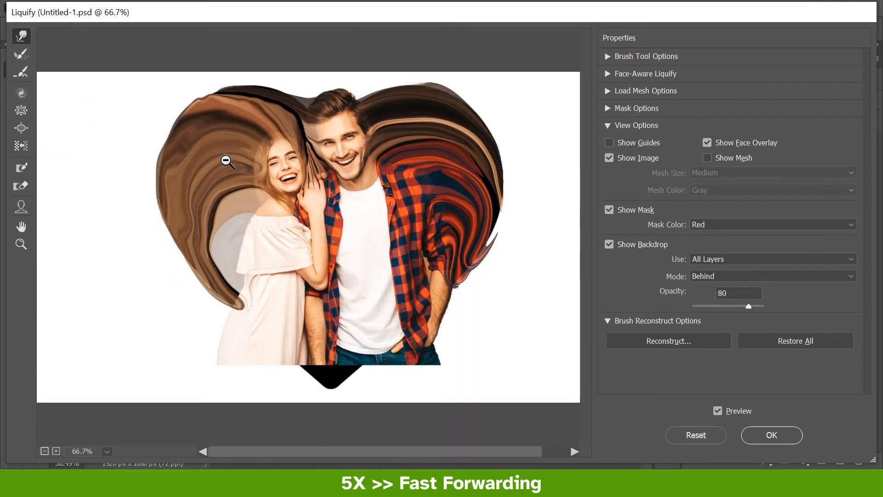
scroll(327, 279, up, 2)
mouse_move(327, 279)
mouse_down()
mouse_move(294, 108)
mouse_move(303, 76)
mouse_up()
scroll(302, 230, up, 1)
mouse_move(206, 251)
mouse_down()
mouse_move(237, 285)
mouse_move(307, 301)
mouse_up()
drag(220, 309, 267, 355)
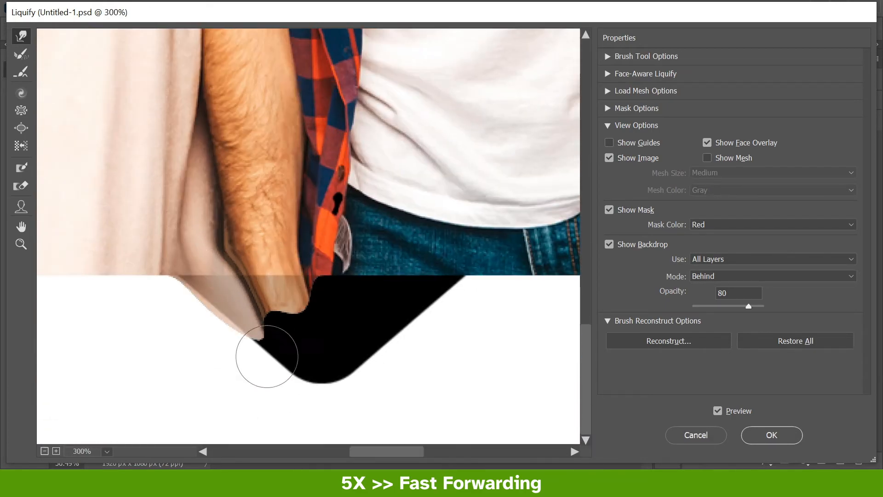
drag(290, 311, 324, 344)
Stretch the man's jeans and shirt edge down to fill the heart's bottom tip, and apply the Liquify filter
drag(456, 276, 377, 340)
drag(387, 284, 379, 331)
drag(349, 264, 341, 329)
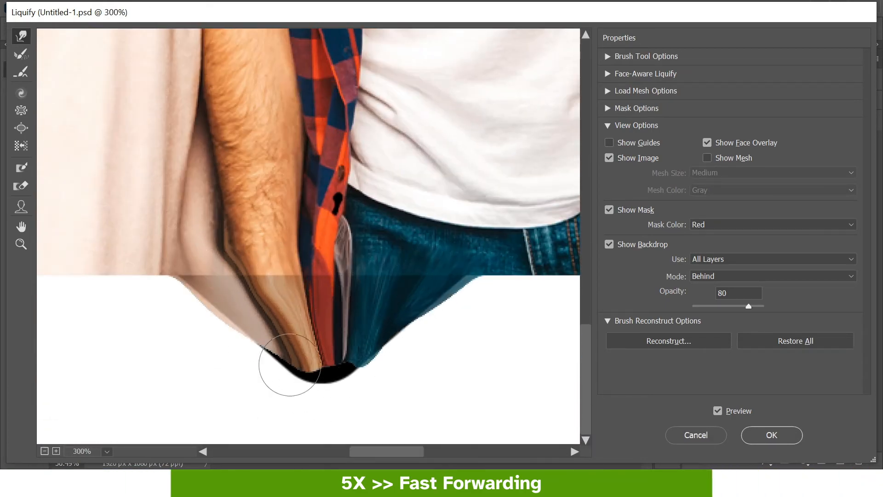
drag(288, 362, 302, 372)
scroll(338, 359, down, 3)
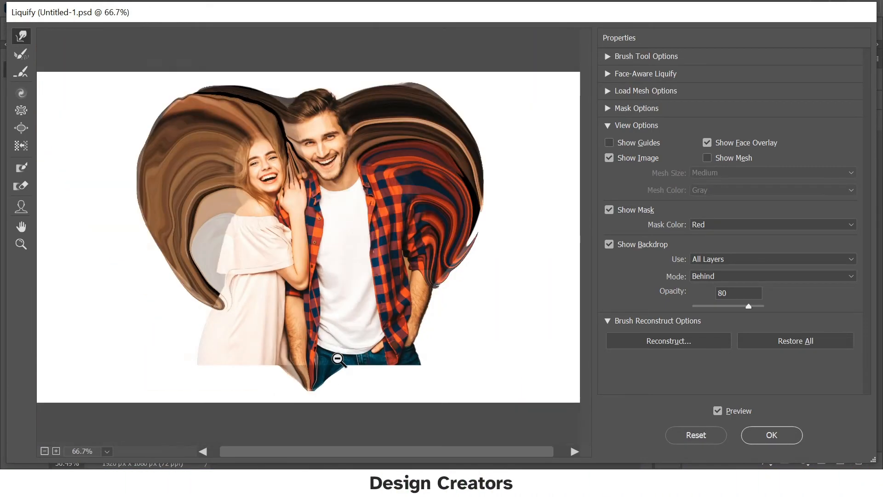
click(788, 435)
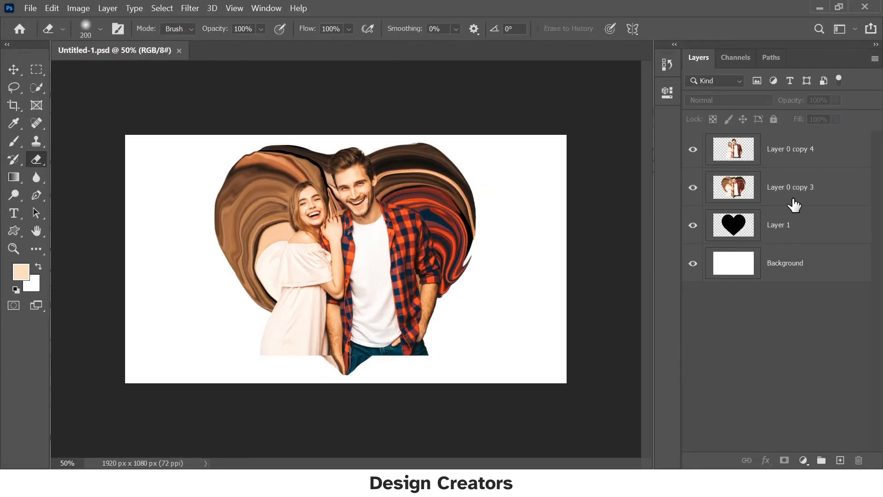
On Layer 0 copy 3, delete everything outside the heart using the inverted outline of Layer 1, and deselect
click(797, 190)
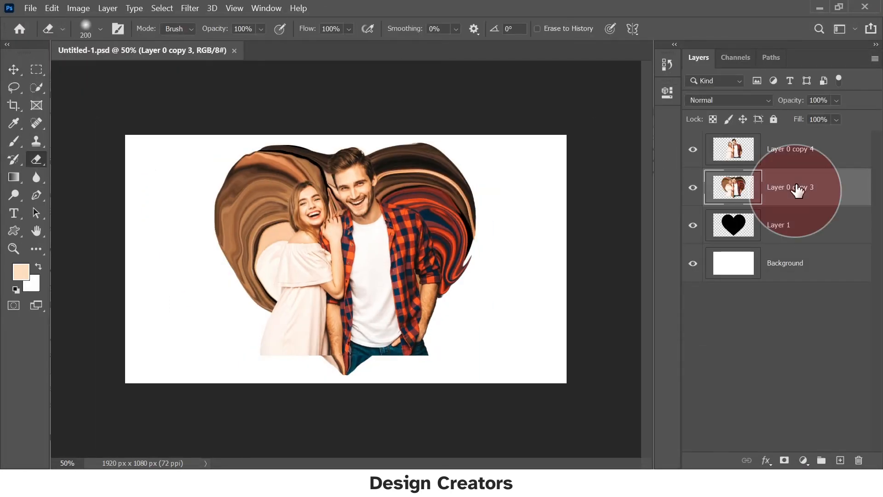
ctrl+click(735, 226)
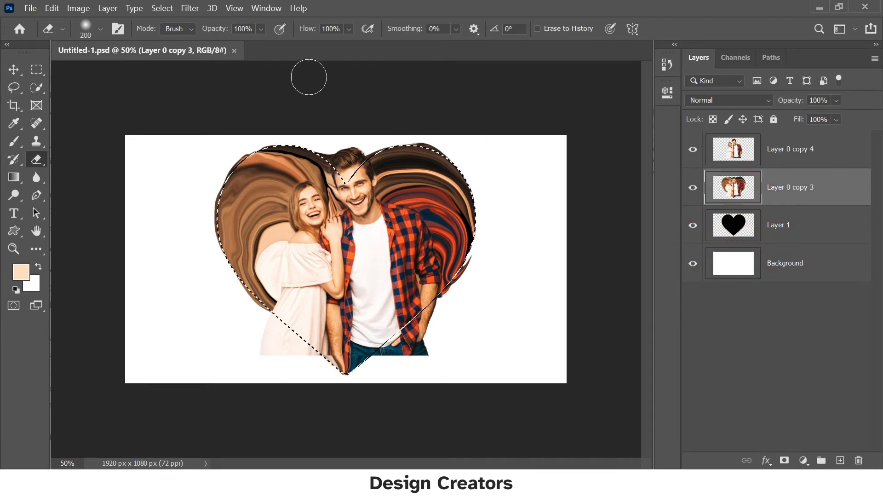
click(162, 8)
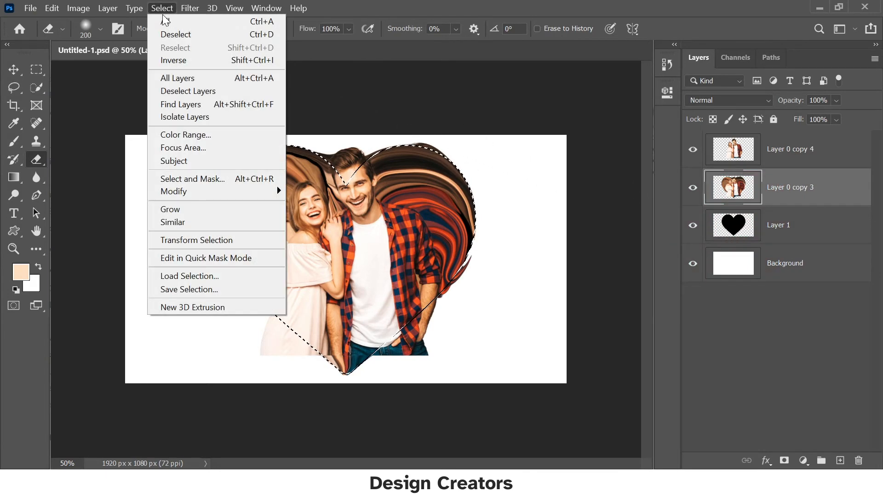
click(194, 61)
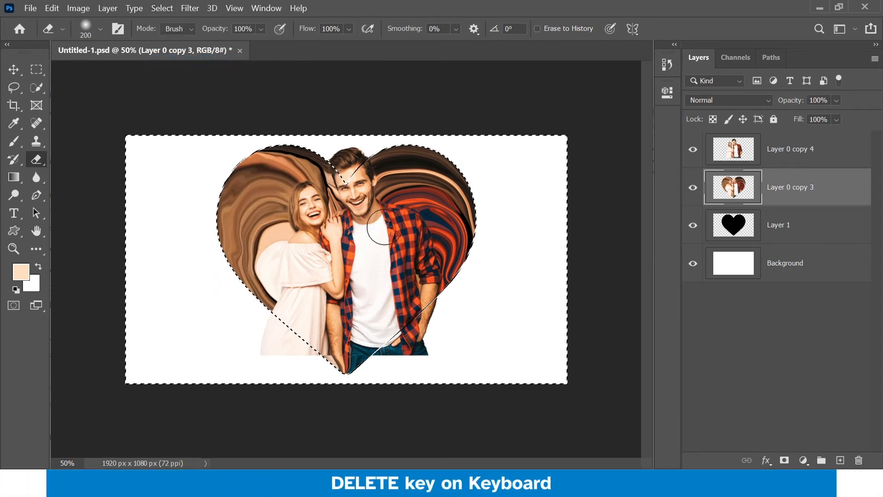
key(ctrl+d)
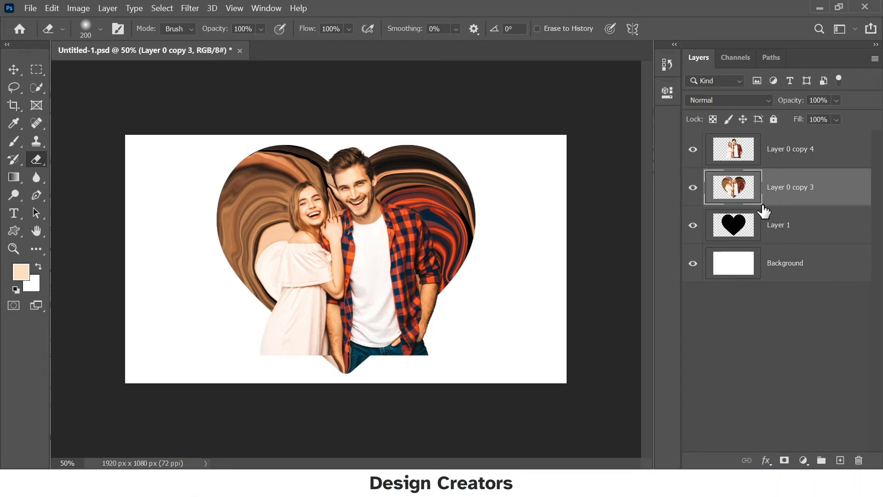
On Layer 0 copy 4, erase the couple's lower parts outside the heart using Layer 1's inverted outline, and deselect
ctrl+click(732, 224)
click(793, 154)
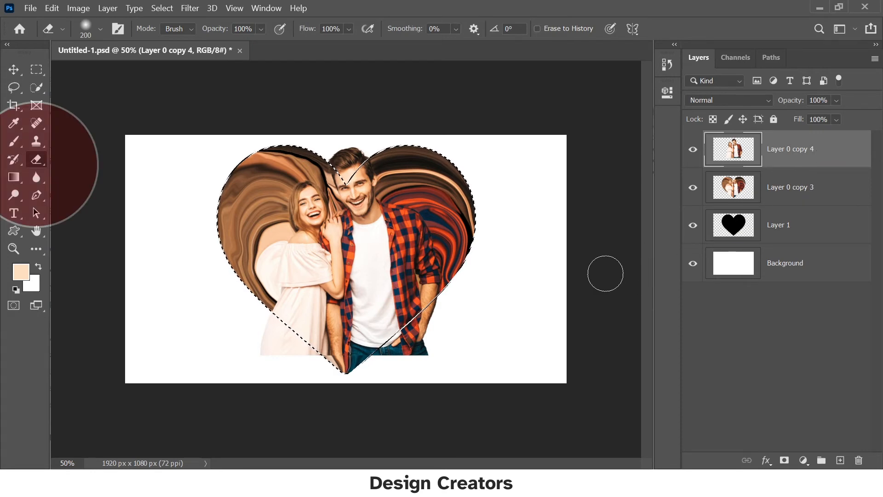
click(162, 8)
click(186, 58)
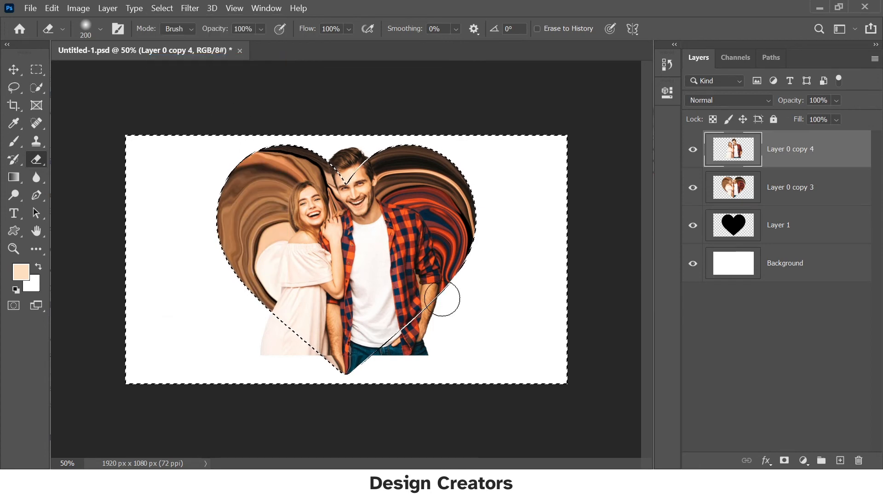
mouse_move(382, 366)
mouse_down()
mouse_move(423, 351)
mouse_move(333, 361)
mouse_up()
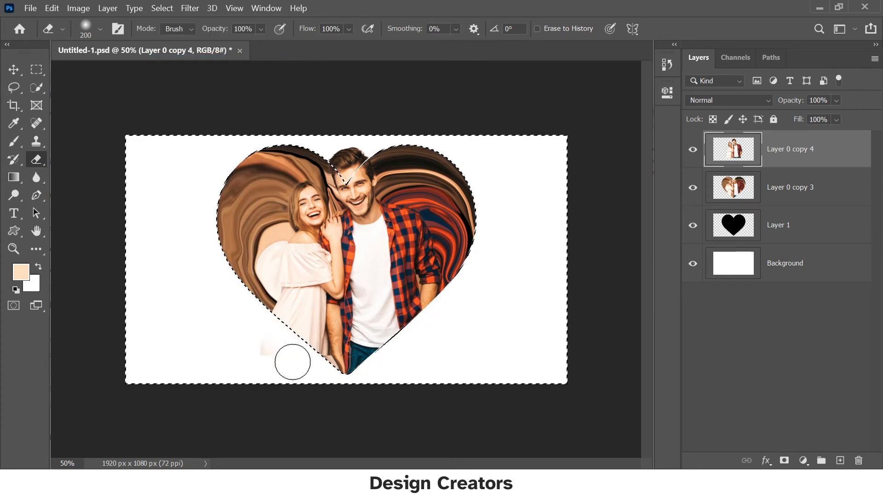
key(ctrl+d)
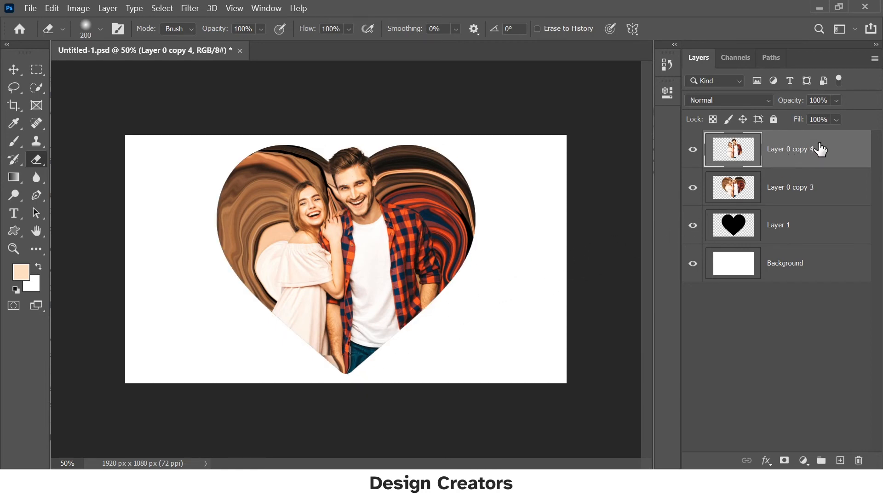
Add a drop shadow to Layer 0 copy 4 with 72% opacity, 18 px distance, 29% spread and 76 px size
click(766, 460)
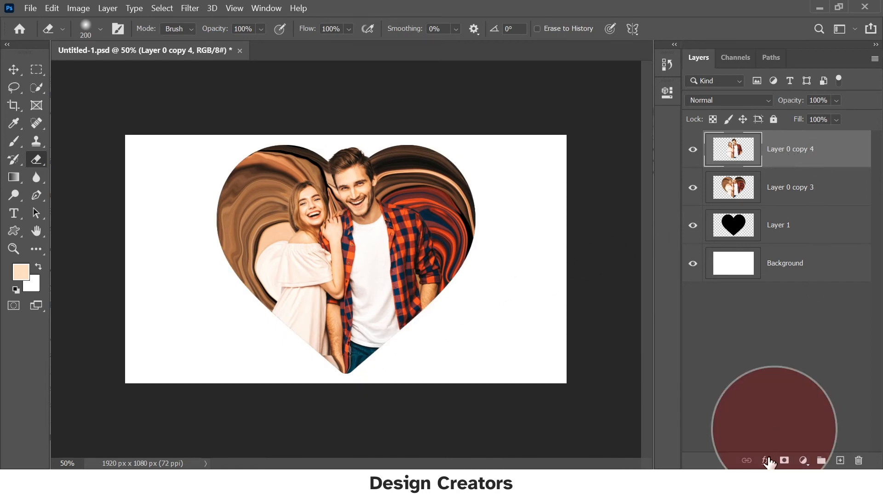
click(774, 452)
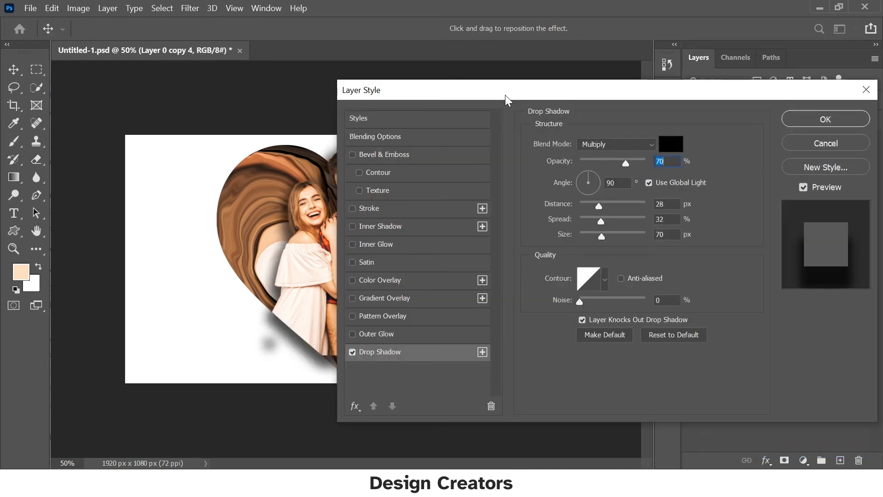
drag(506, 96, 650, 92)
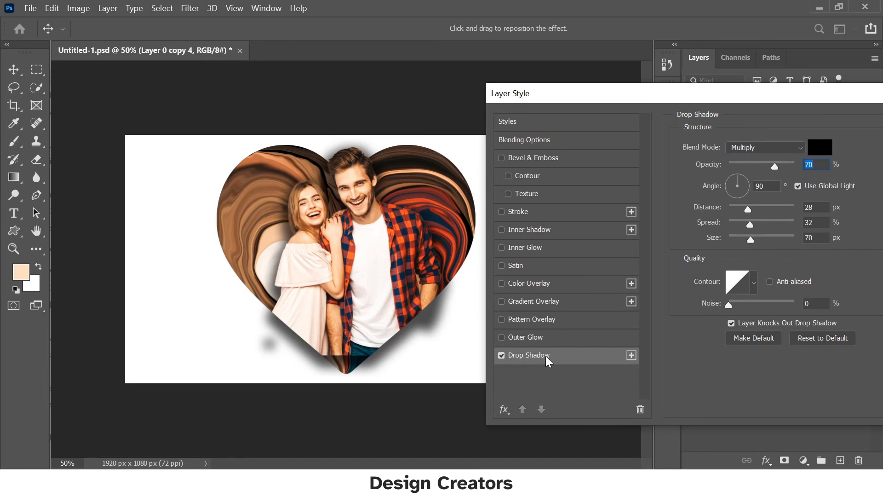
drag(776, 166, 805, 165)
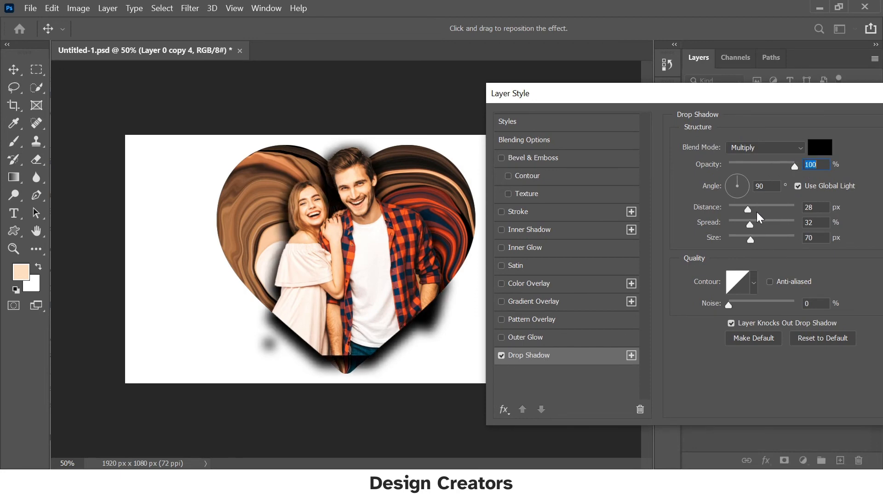
drag(757, 210, 753, 240)
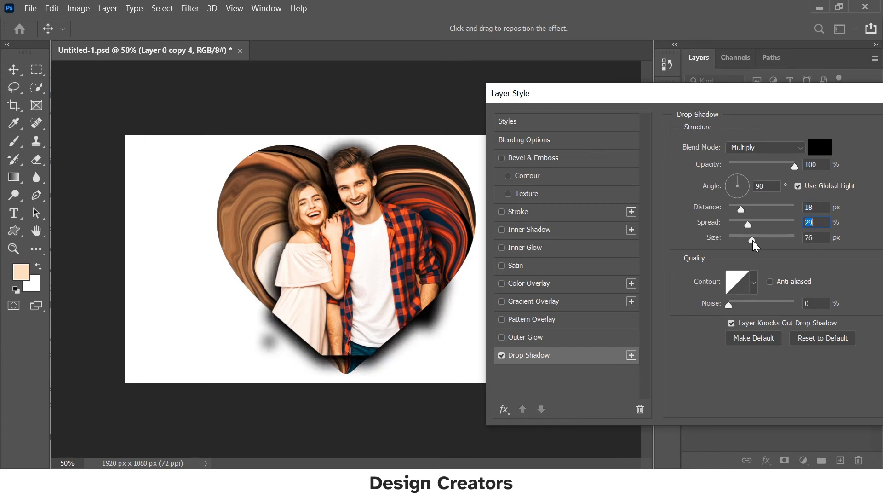
drag(794, 167, 776, 167)
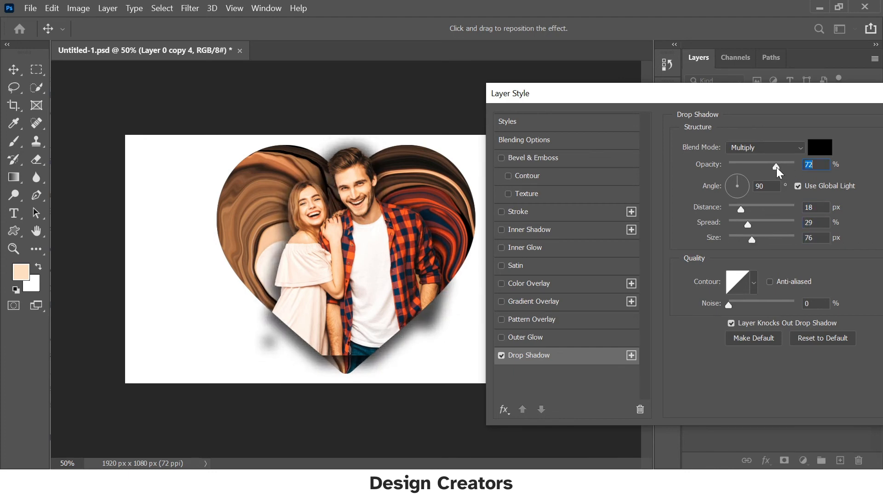
drag(772, 100, 558, 101)
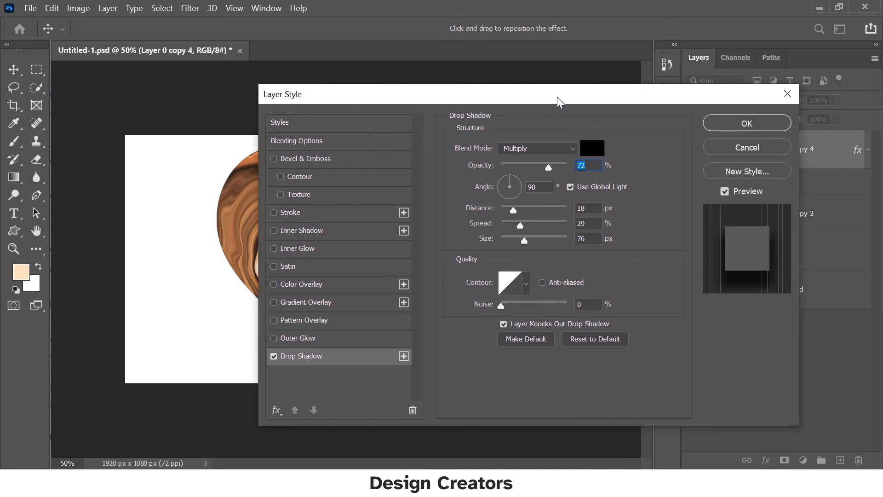
click(728, 128)
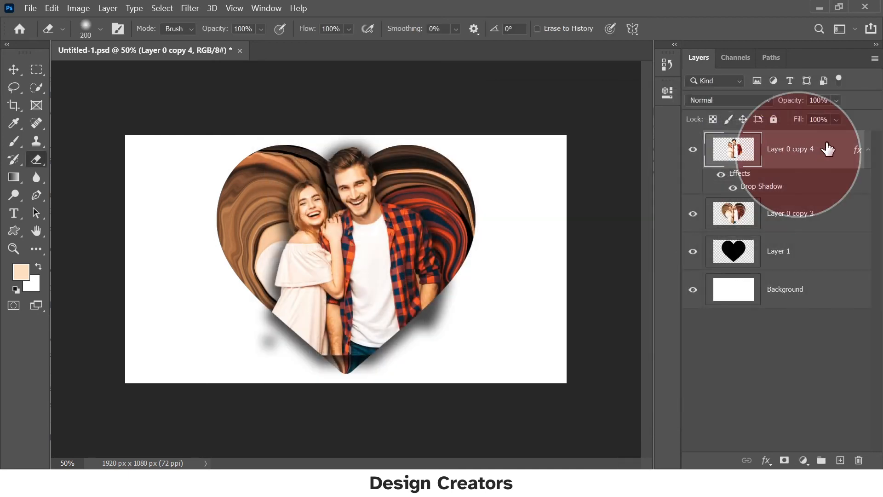
Rasterize the layer style of Layer 0 copy 4 and erase the shadow spilling outside the heart's lower edges
right_click(837, 148)
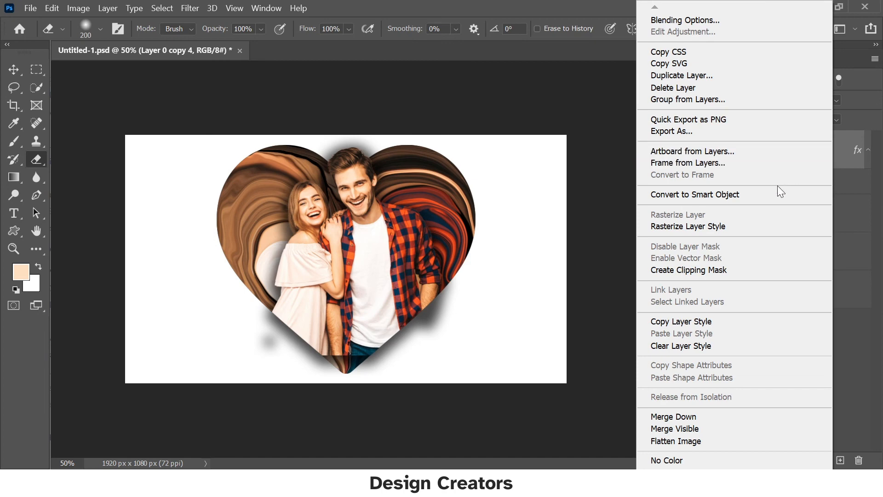
click(750, 226)
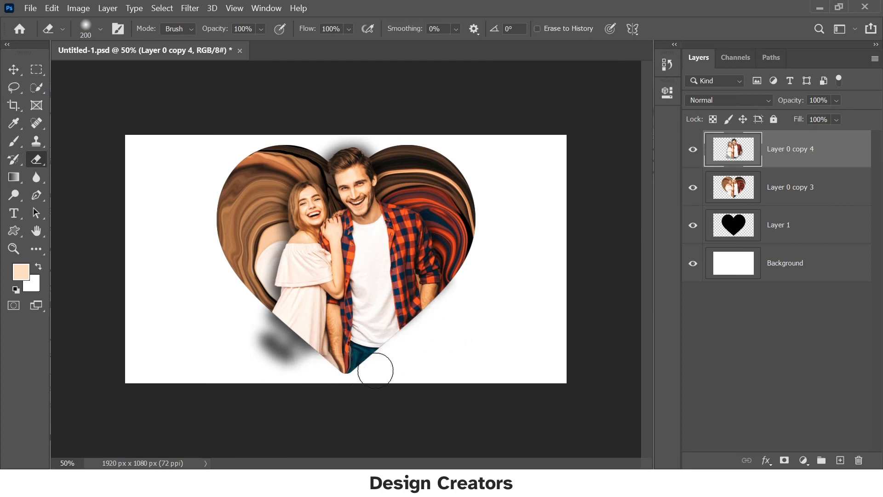
drag(307, 366, 242, 313)
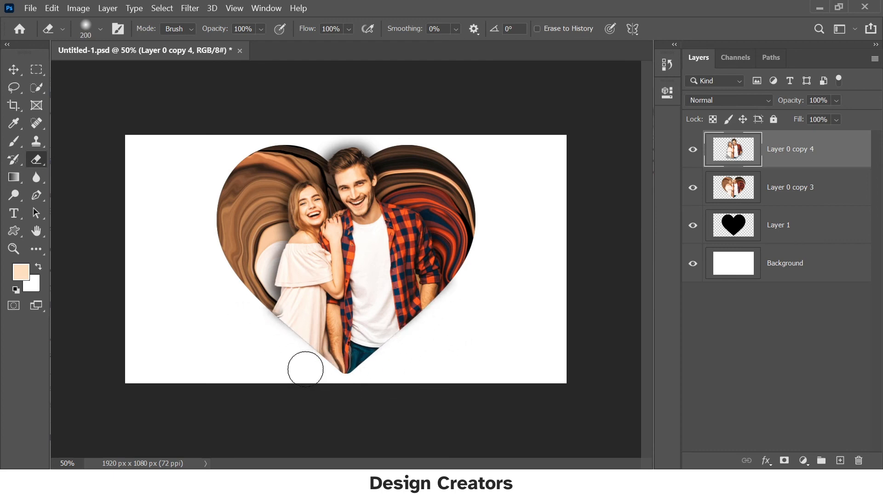